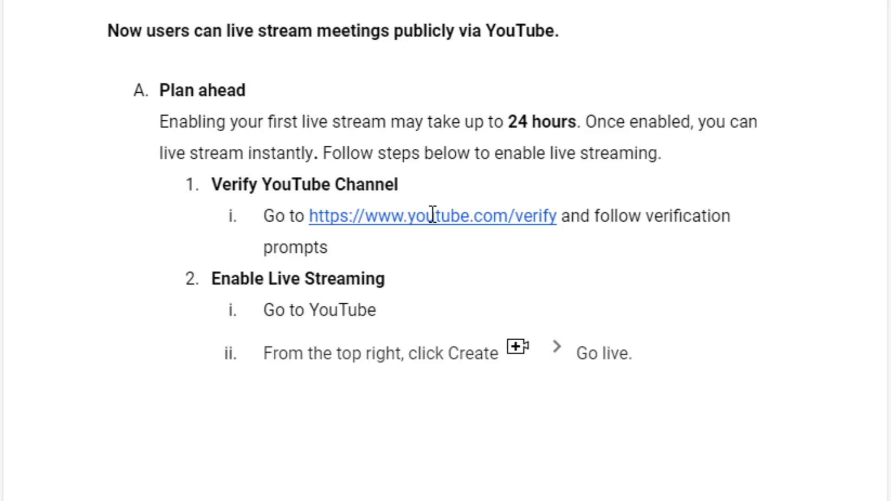
Follow the YouTube verification link and create the OCIO Training1 channel
{"action": "mouse_move", "coordinate": [430, 215]}
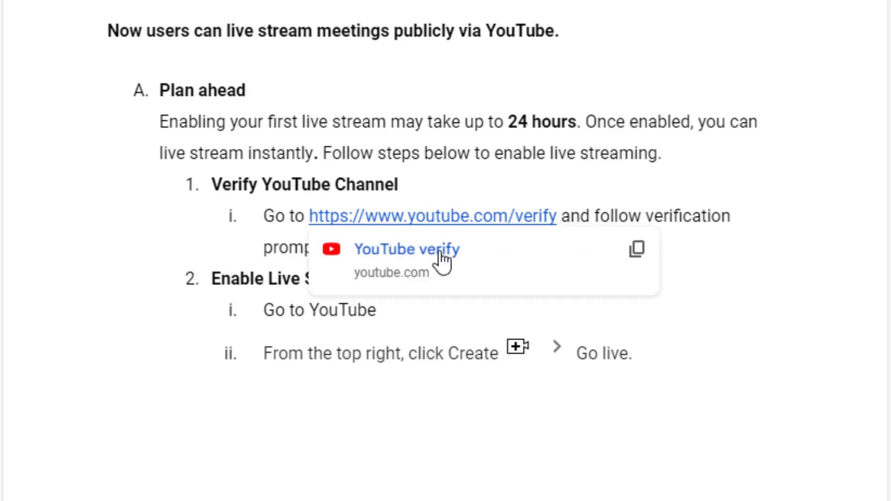
{"action": "left_click", "coordinate": [442, 250]}
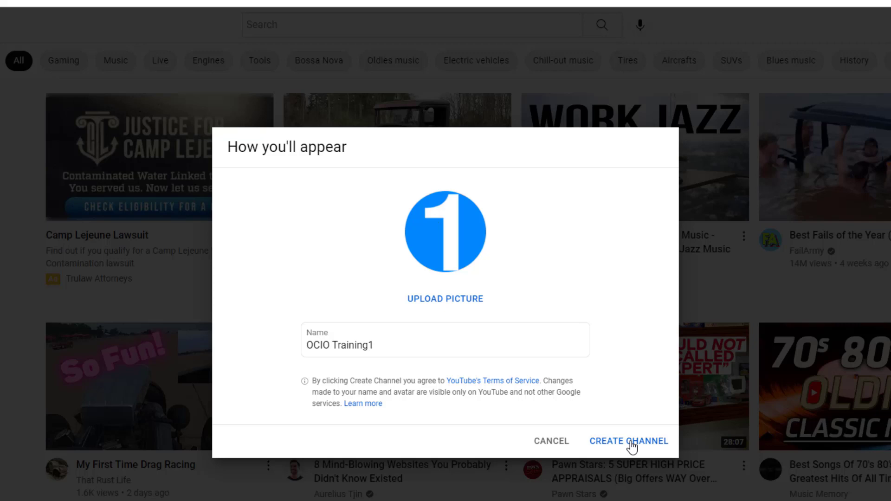
{"action": "left_click", "coordinate": [631, 445]}
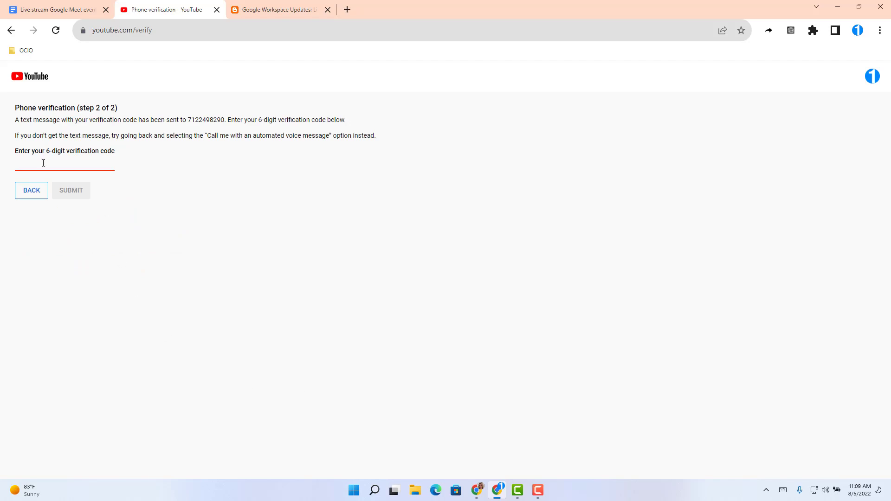
Enter the 6-digit texted verification code and submit it to verify the phone
{"action": "left_click", "coordinate": [43, 163]}
{"action": "left_click", "coordinate": [76, 198]}
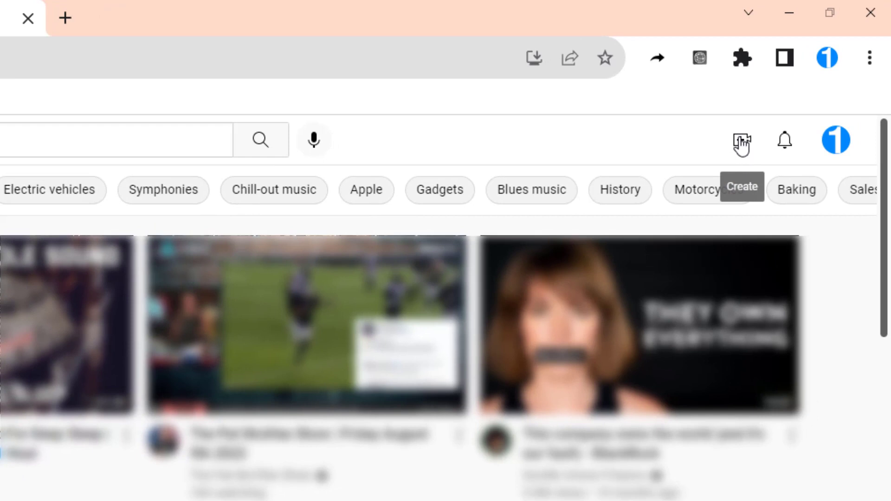
Choose Go live from YouTube's Create menu to request live streaming access
{"action": "left_click", "coordinate": [742, 141]}
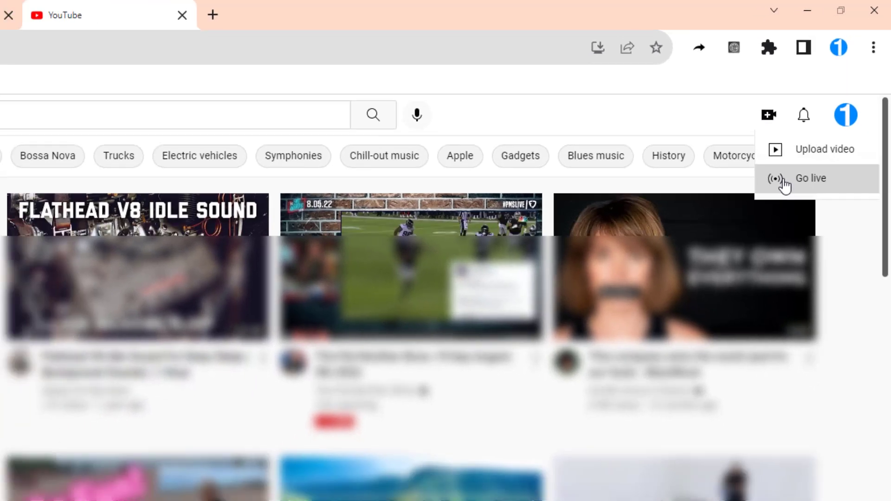
{"action": "left_click", "coordinate": [782, 181]}
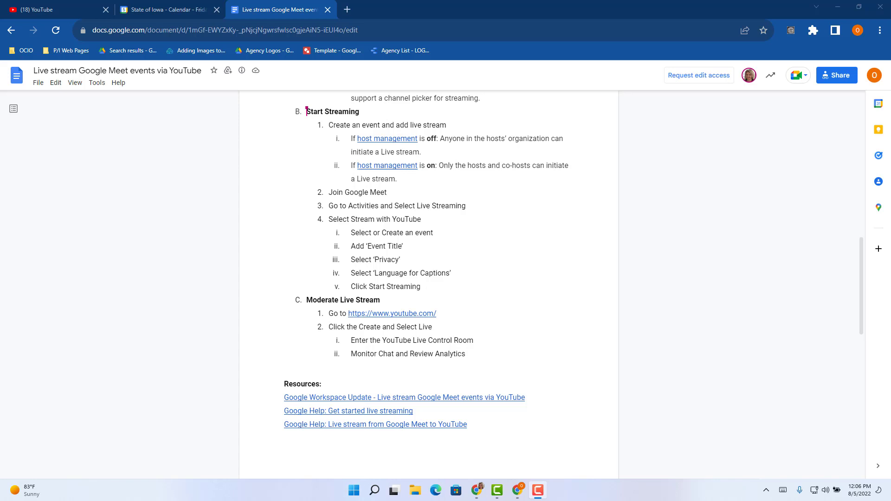
Switch to the State of Iowa - Calendar tab showing the Test Live Stream event editor
{"action": "left_click", "coordinate": [167, 10]}
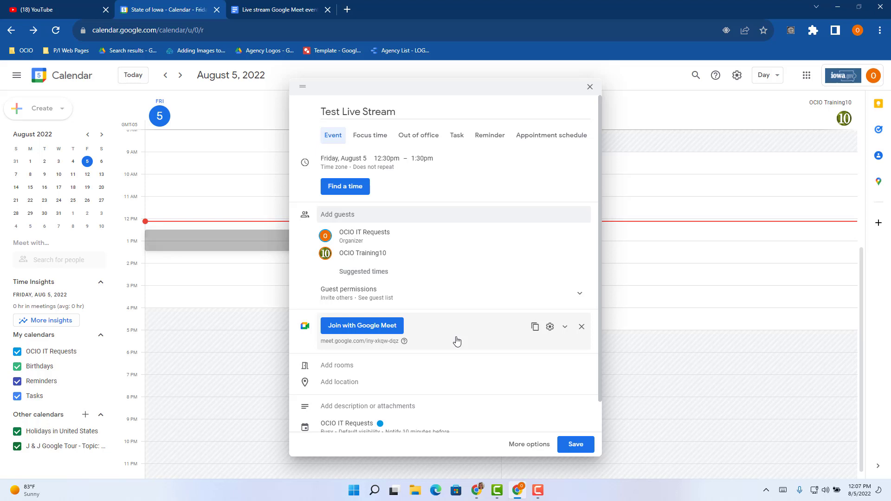
Add a live stream to the Test Live Stream event's Google Meet details and save the event
{"action": "left_click", "coordinate": [457, 341]}
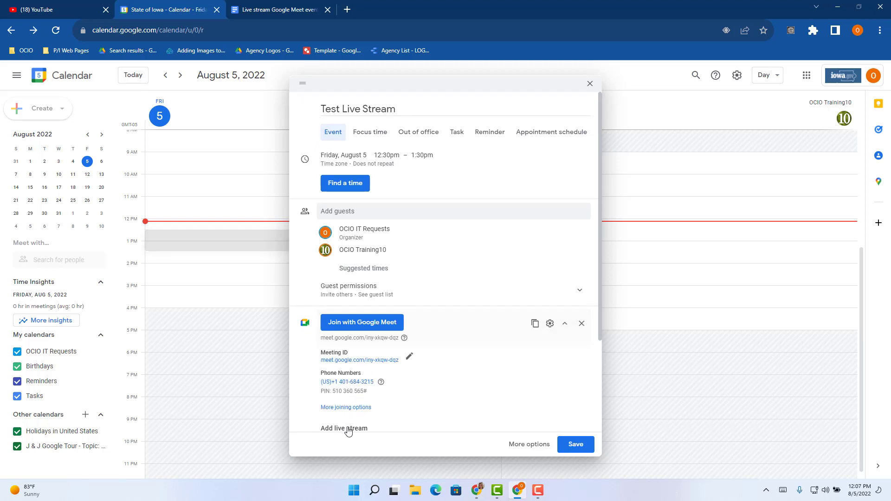
{"action": "scroll", "coordinate": [349, 432], "scroll_direction": "down", "scroll_amount": 3}
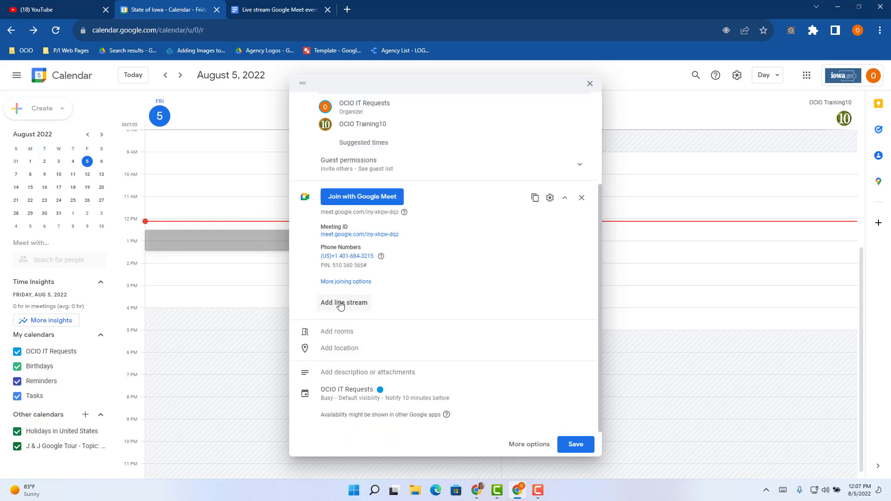
{"action": "left_click", "coordinate": [341, 305]}
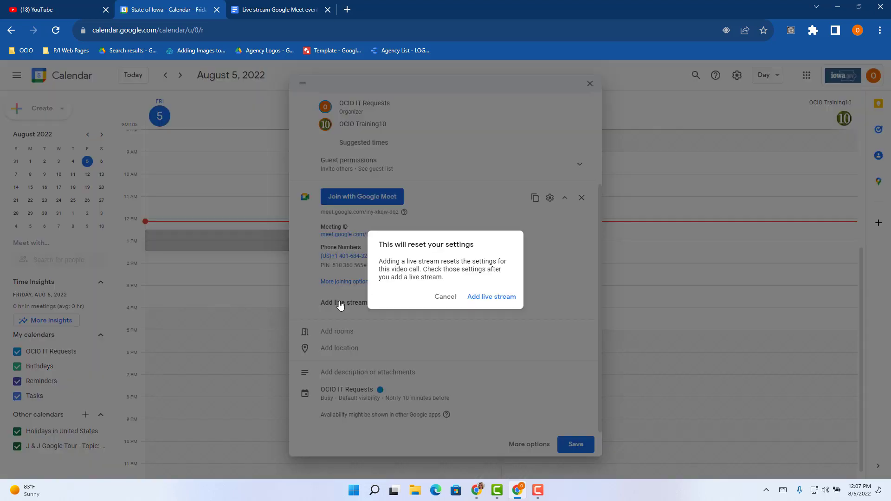
{"action": "left_click", "coordinate": [499, 297]}
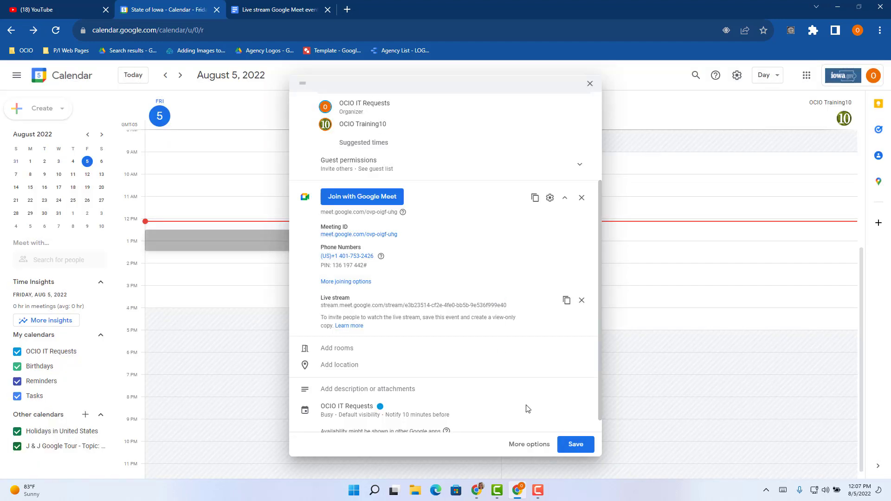
{"action": "left_click", "coordinate": [576, 445]}
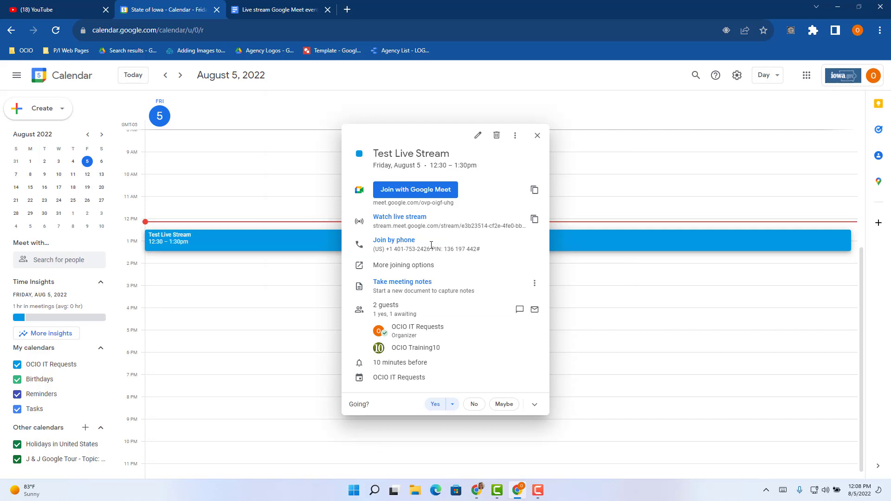
Join the Test Live Stream call through its Google Meet link
{"action": "left_click", "coordinate": [412, 191]}
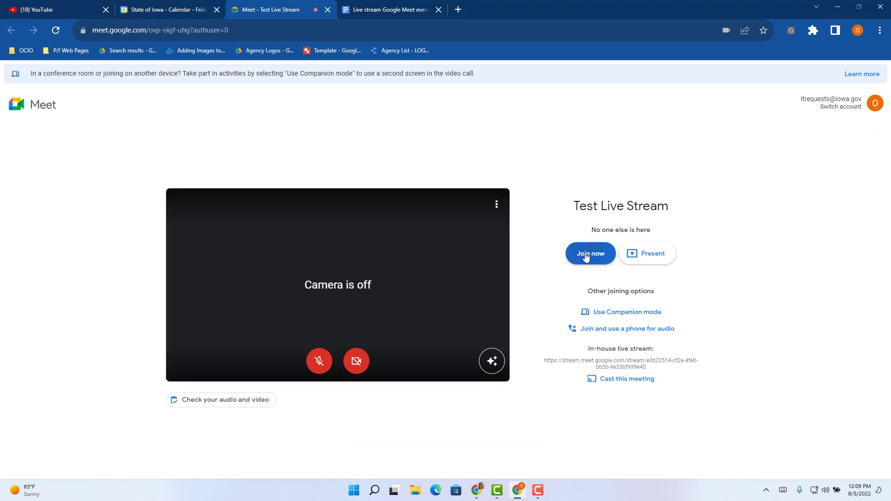
{"action": "left_click", "coordinate": [586, 256]}
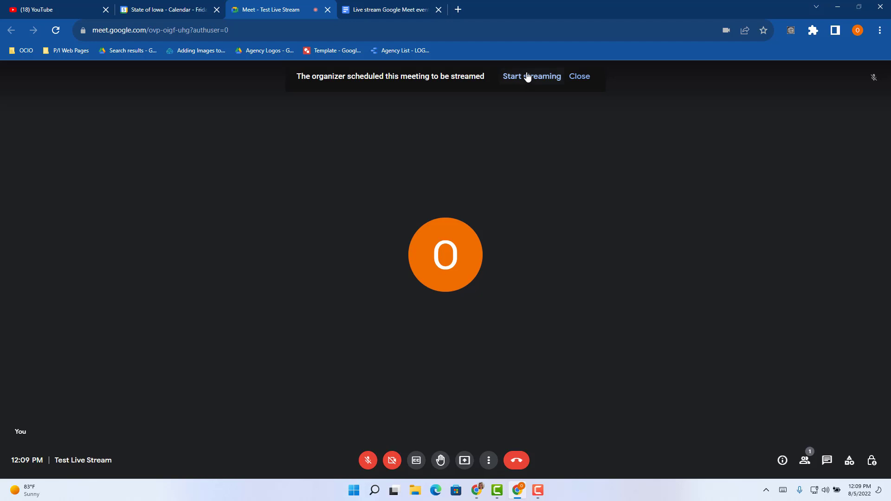
Pick Activities > Live streaming > Stream with YouTube, then expand the event selector
{"action": "left_click", "coordinate": [851, 466]}
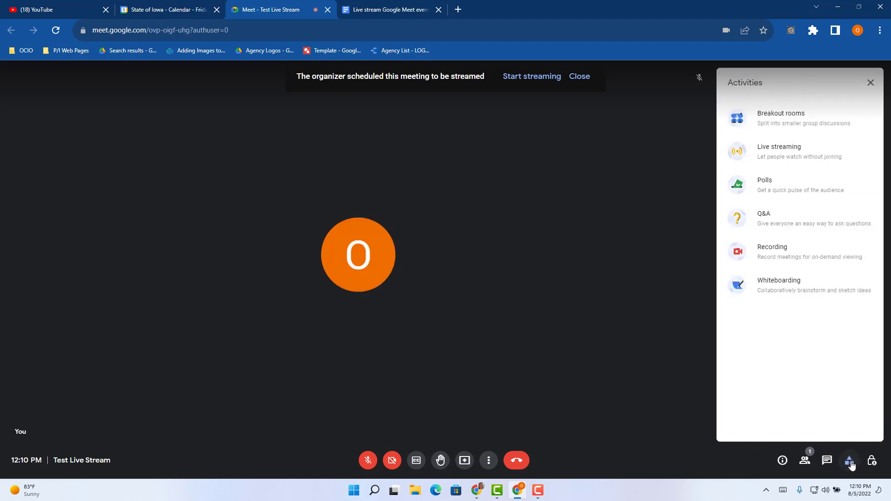
{"action": "left_click", "coordinate": [789, 155]}
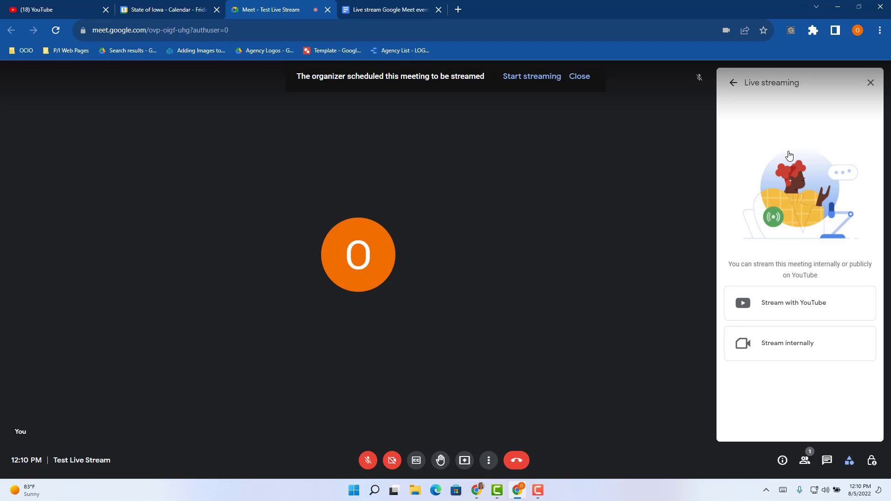
{"action": "left_click", "coordinate": [793, 305]}
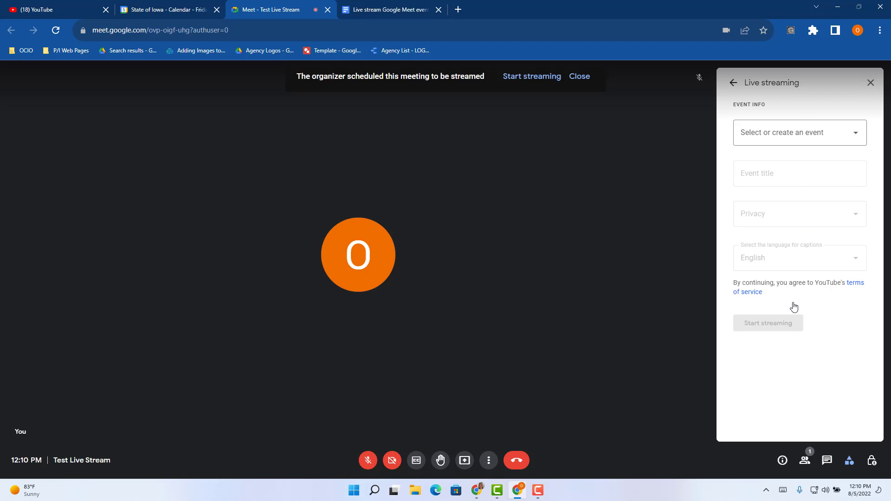
{"action": "left_click", "coordinate": [825, 128]}
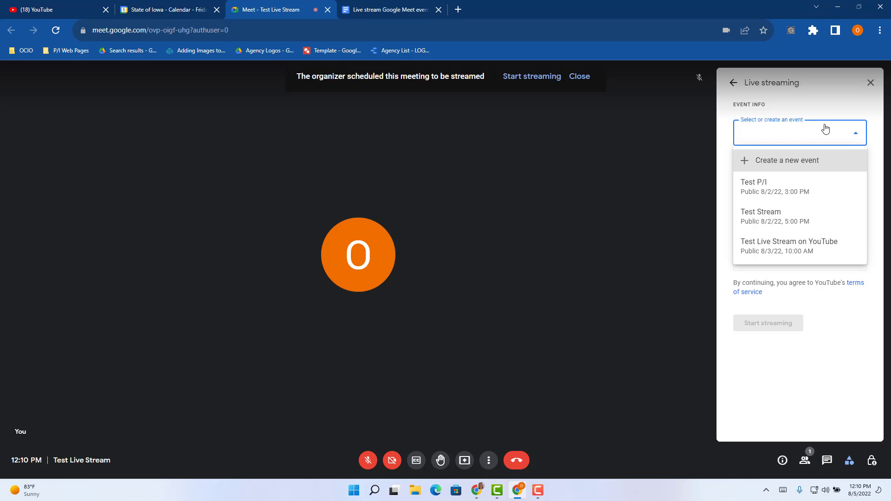
Create a new YouTube event set to Public with English captions, then start streaming
{"action": "left_click", "coordinate": [812, 161]}
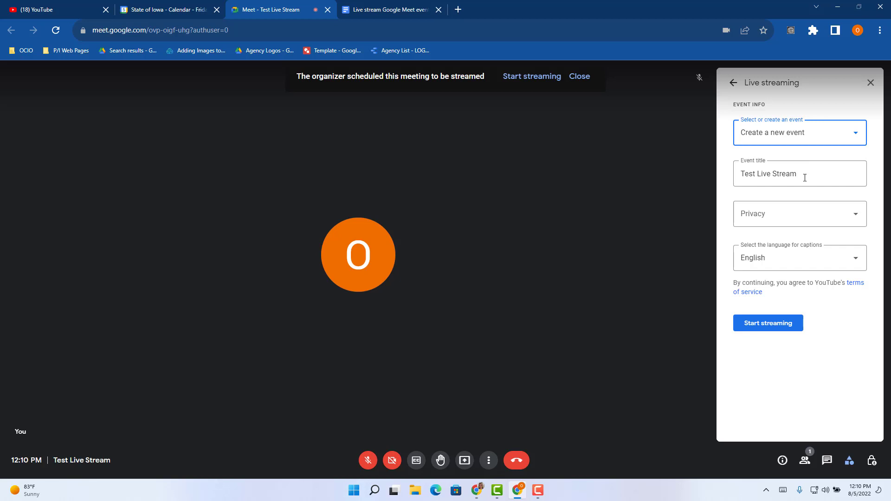
{"action": "left_click", "coordinate": [798, 219]}
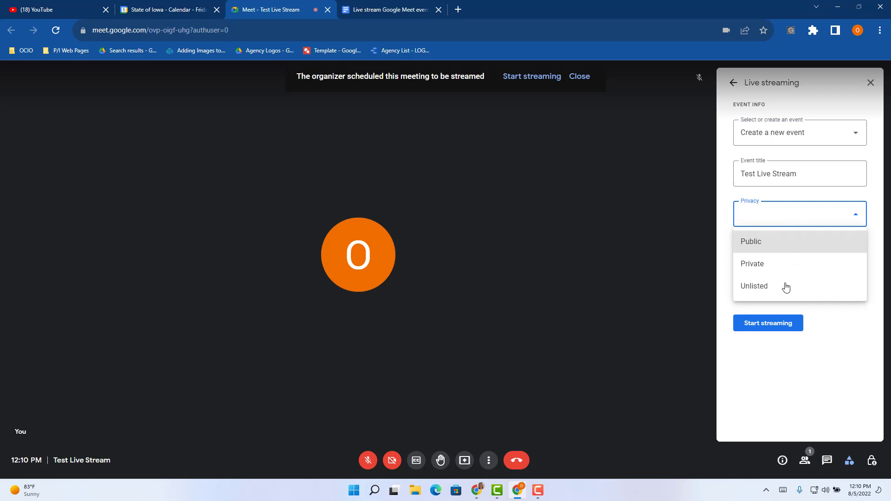
{"action": "left_click", "coordinate": [864, 320]}
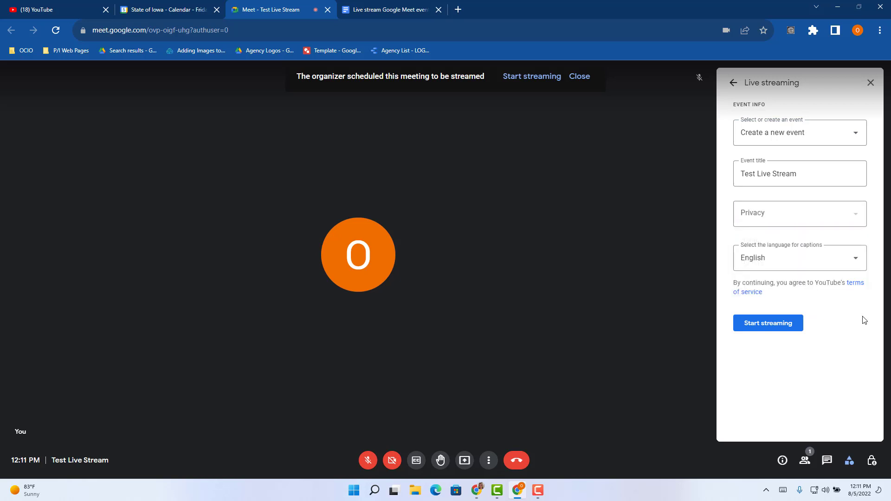
{"action": "left_click", "coordinate": [836, 265]}
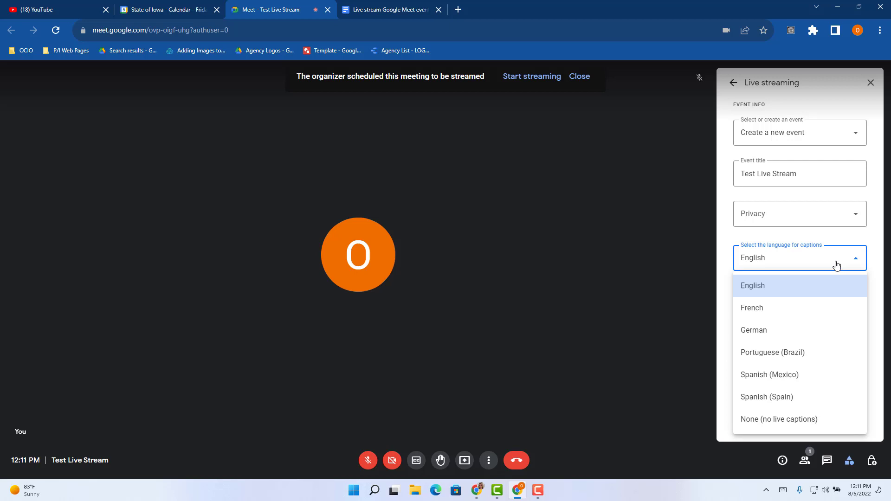
{"action": "left_click", "coordinate": [847, 257]}
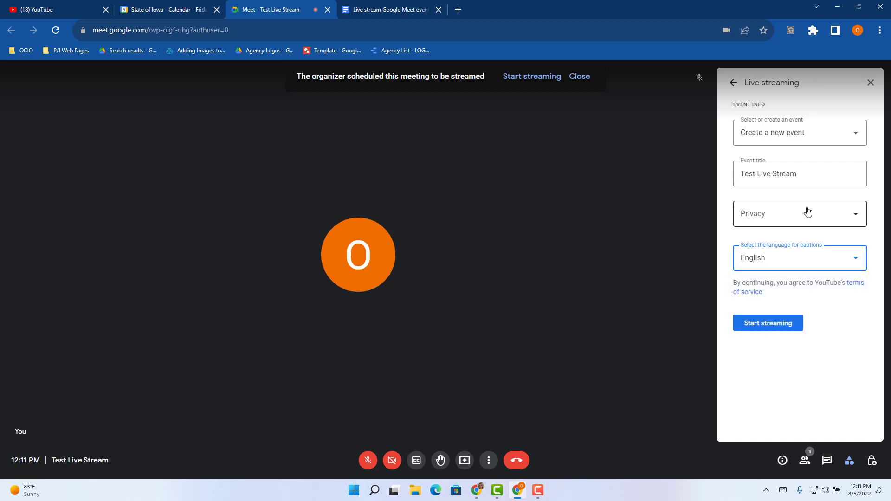
{"action": "left_click", "coordinate": [754, 324]}
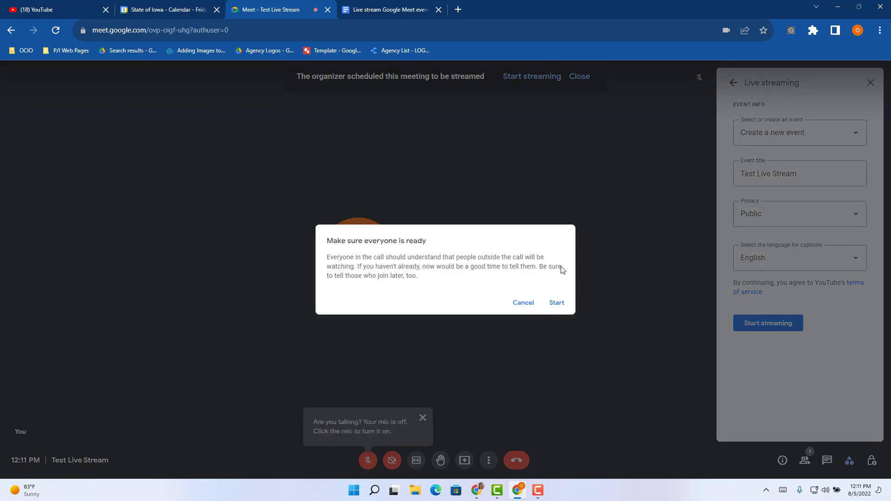
Confirm Start so the call streams publicly to YouTube
{"action": "left_click", "coordinate": [557, 302]}
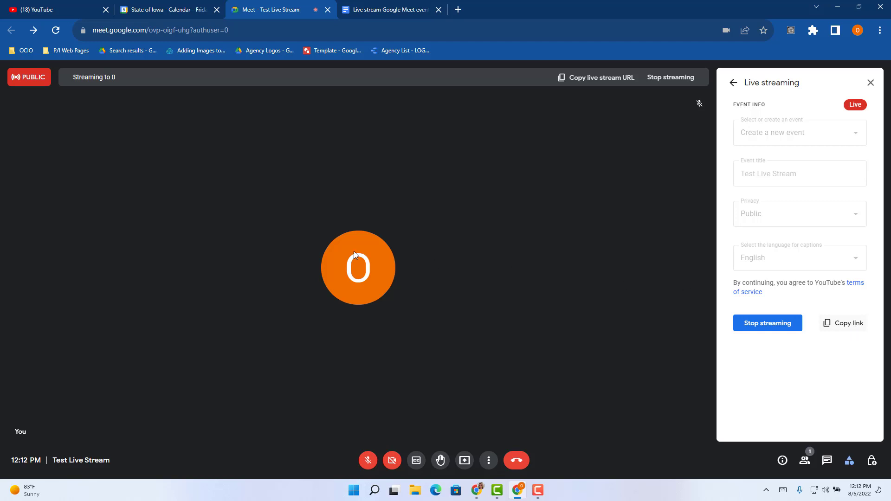
Go to YouTube Studio's live stream management via the Create menu's Go live option
{"action": "left_click", "coordinate": [46, 9]}
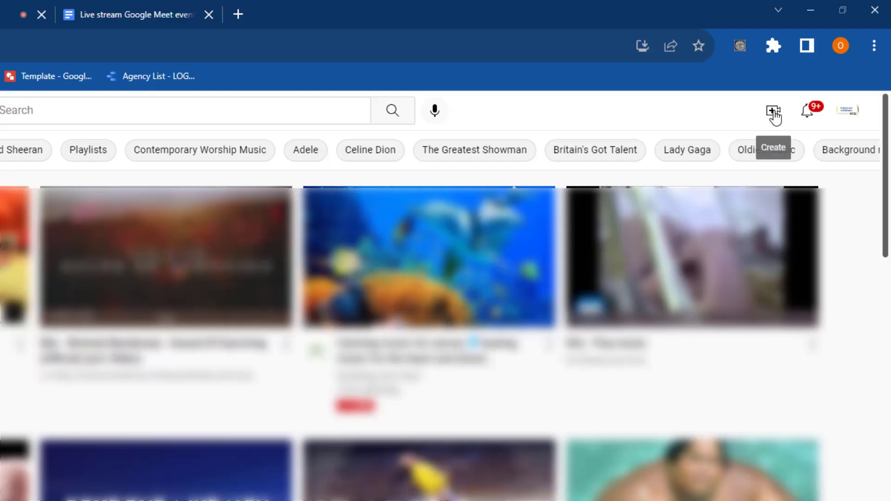
{"action": "left_click", "coordinate": [773, 111]}
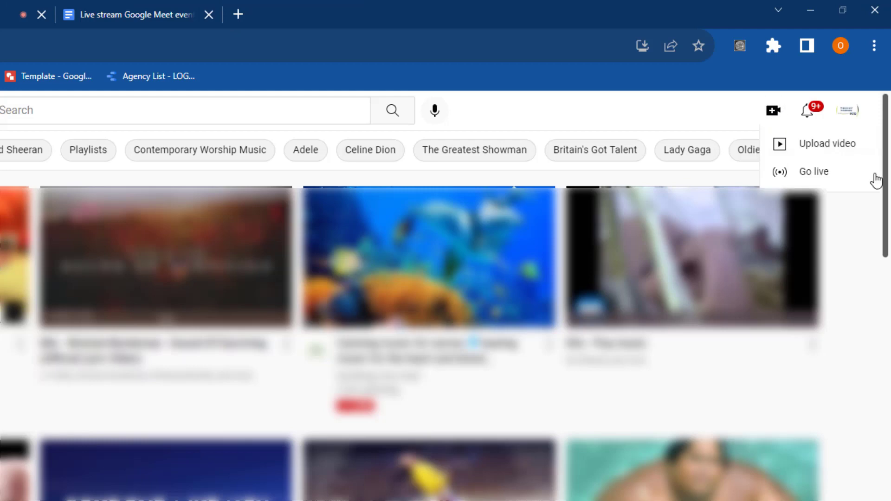
{"action": "left_click", "coordinate": [874, 177]}
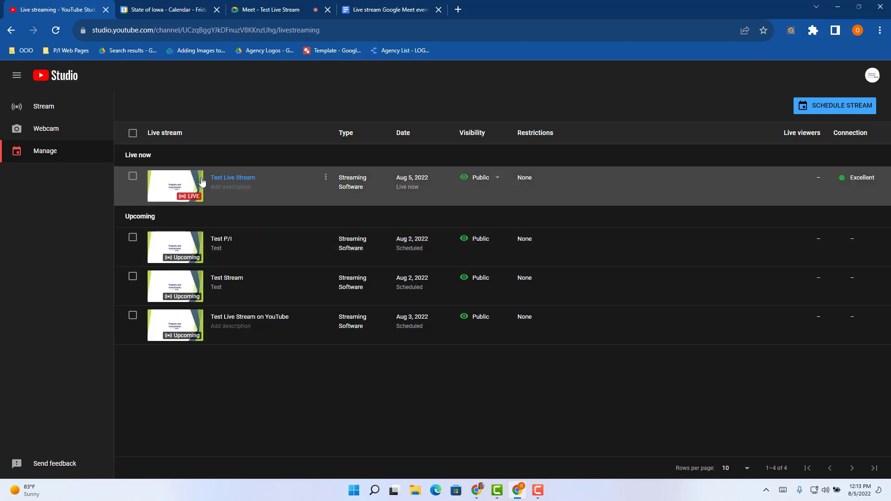
Open the Live Control Room for Test Live Stream
{"action": "left_click", "coordinate": [233, 182]}
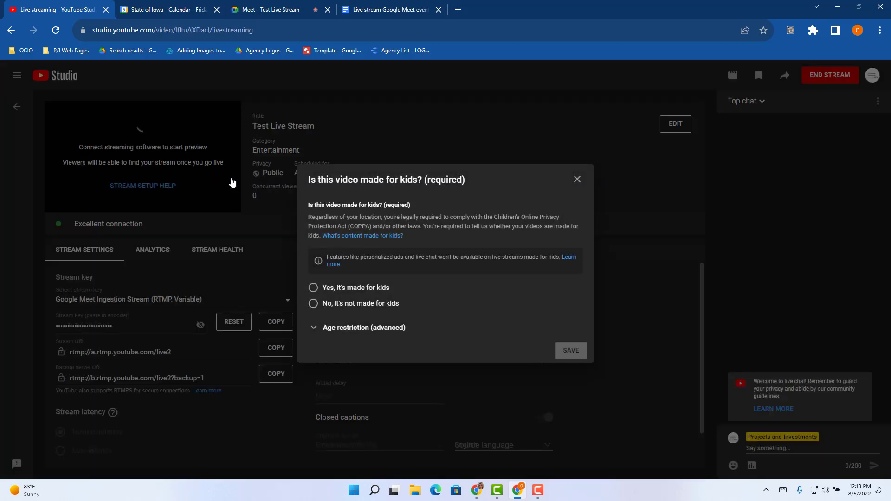